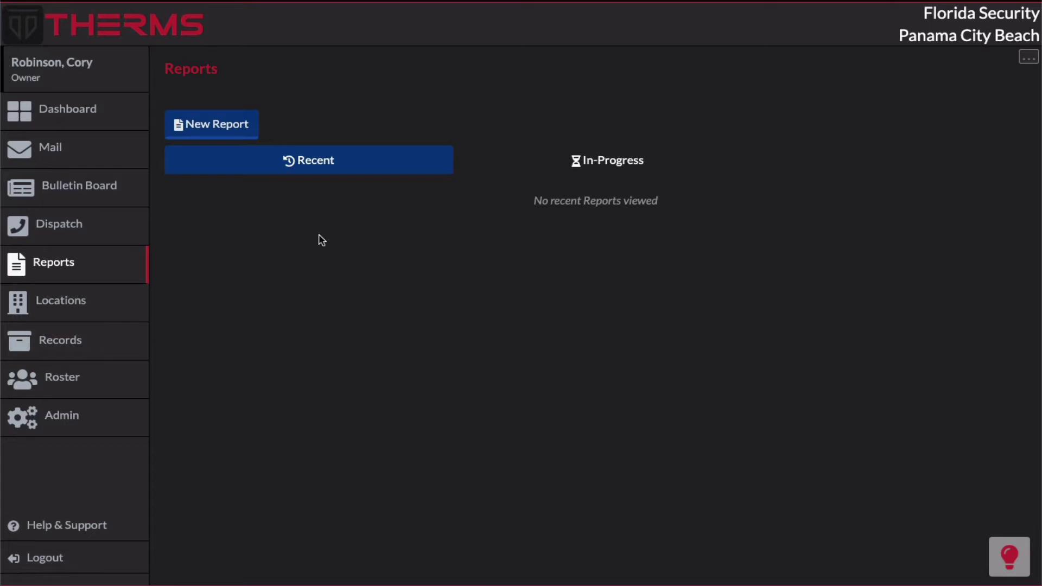
Step: Start a new Location report, choose Acme Business Complex, and create it
click(256, 132)
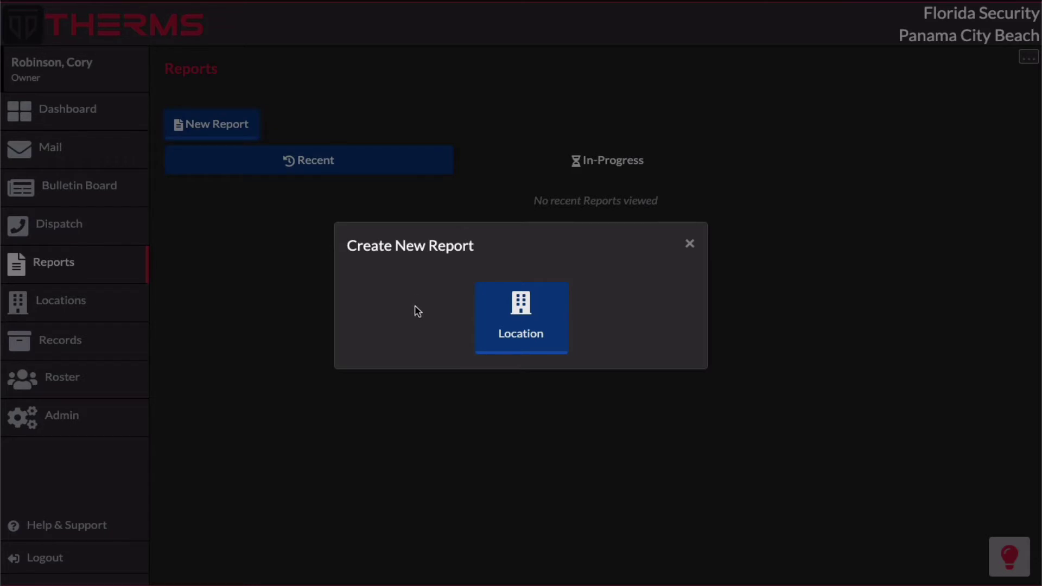
click(545, 324)
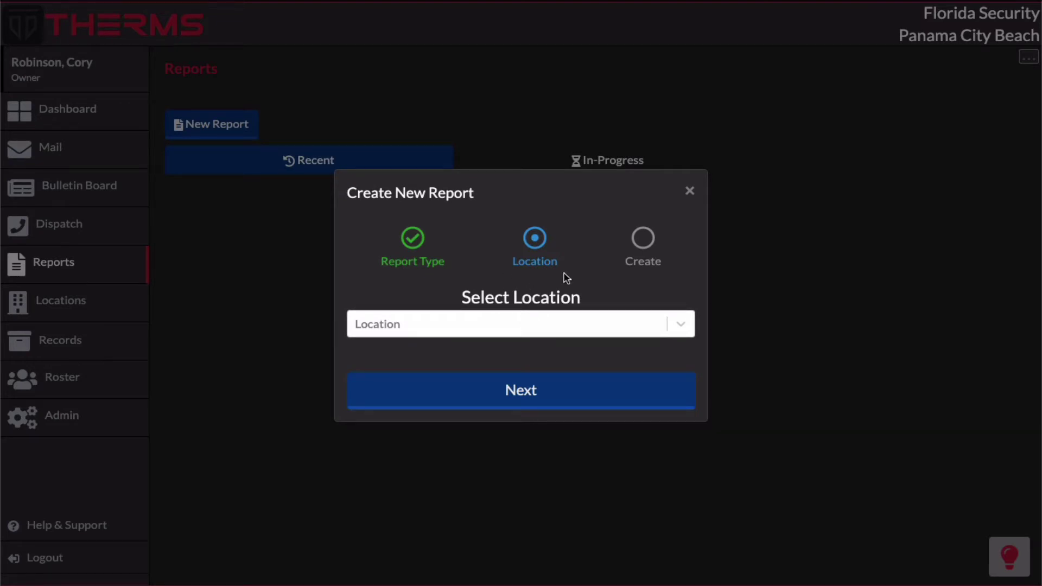
click(551, 323)
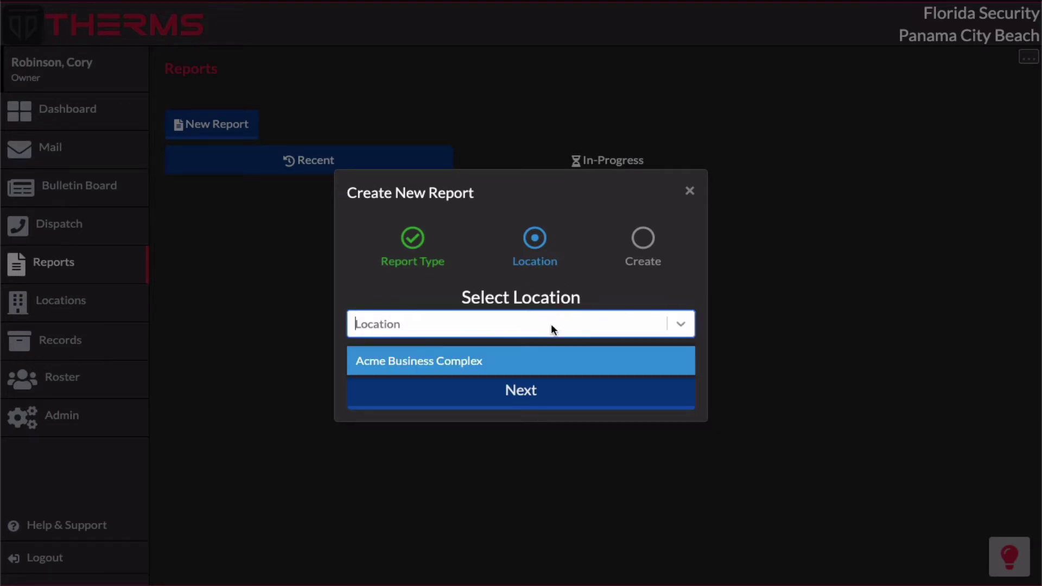
click(518, 363)
click(521, 388)
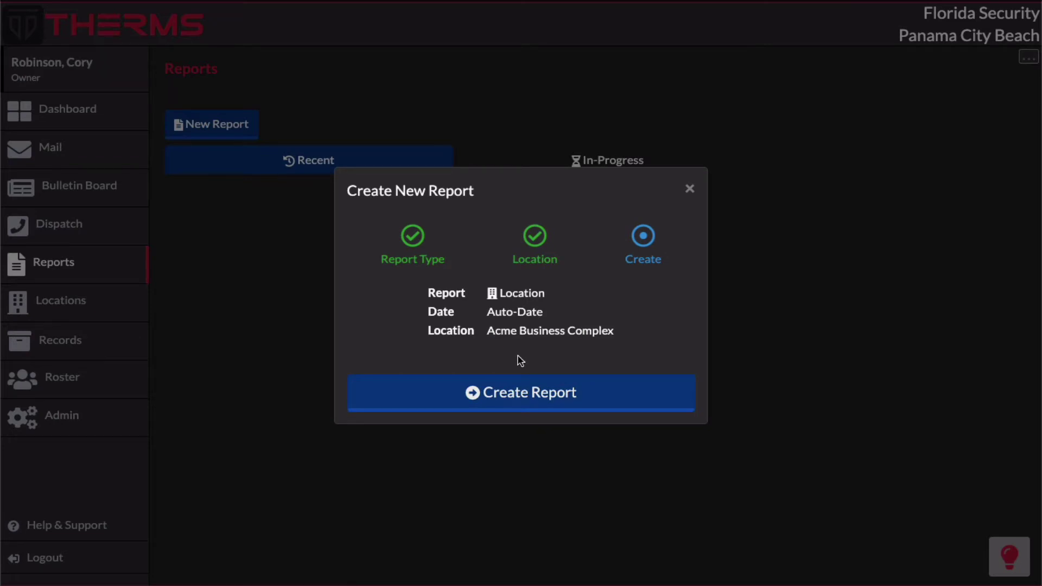
click(527, 395)
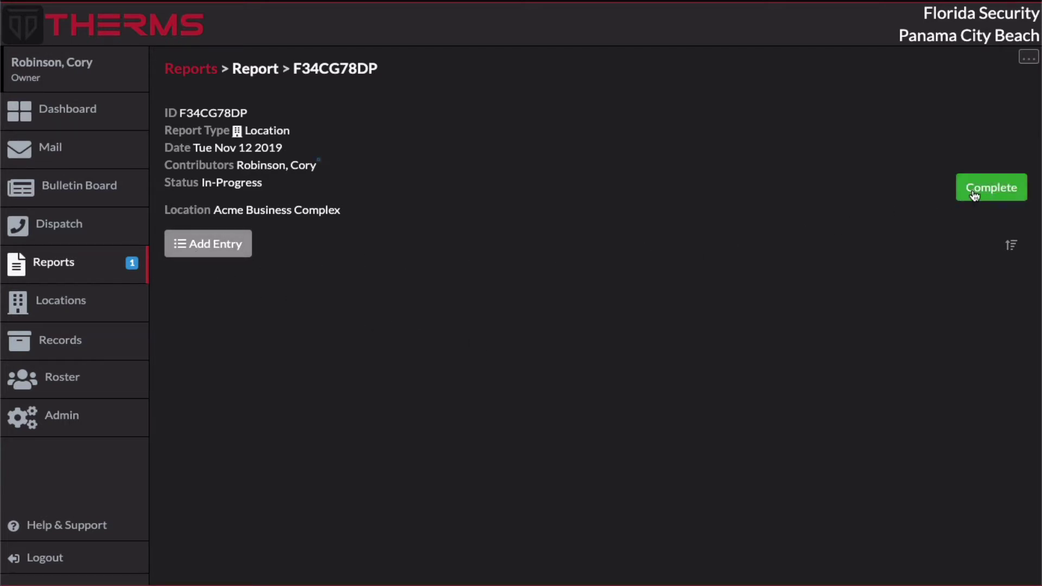
click(1027, 64)
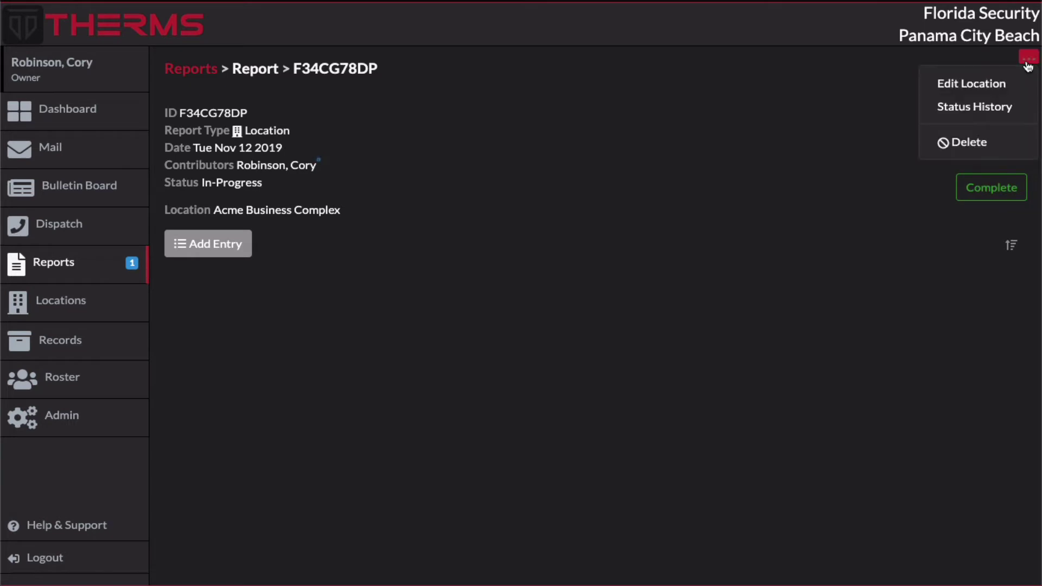
click(643, 194)
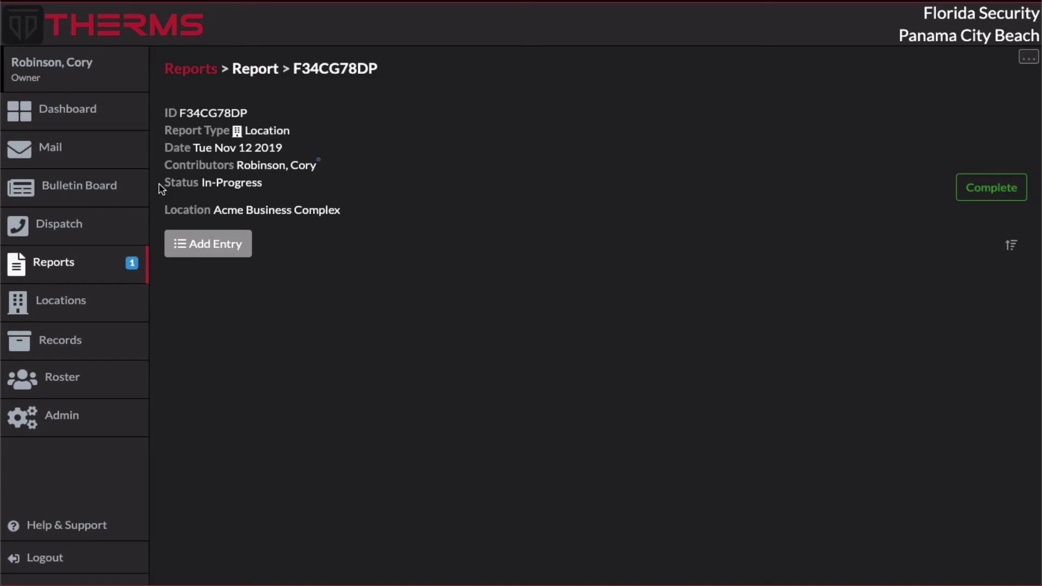
Step: Save a General entry timed 14:00 with the text 'Arrived on-site.'
click(249, 250)
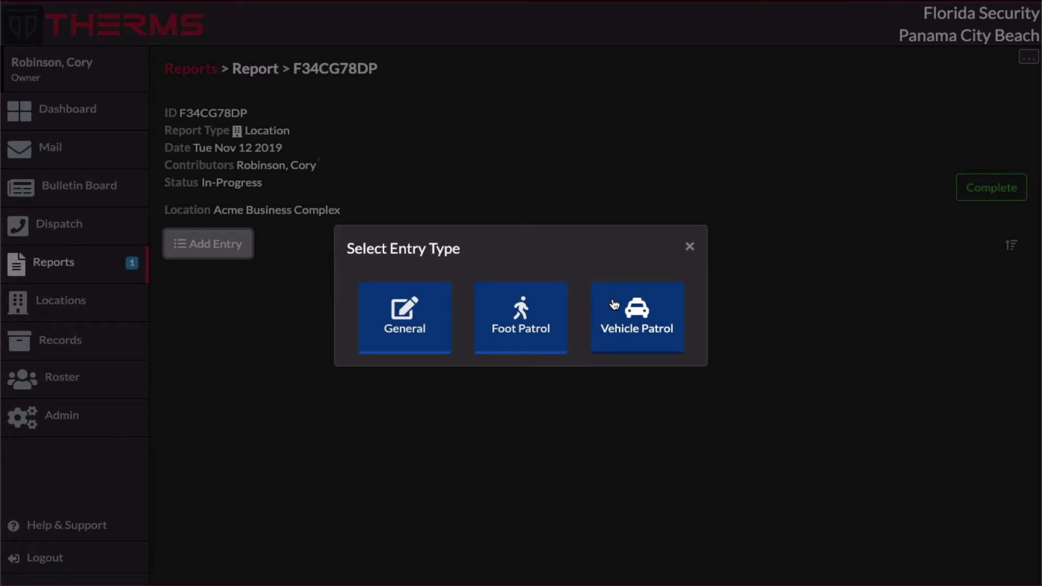
click(442, 314)
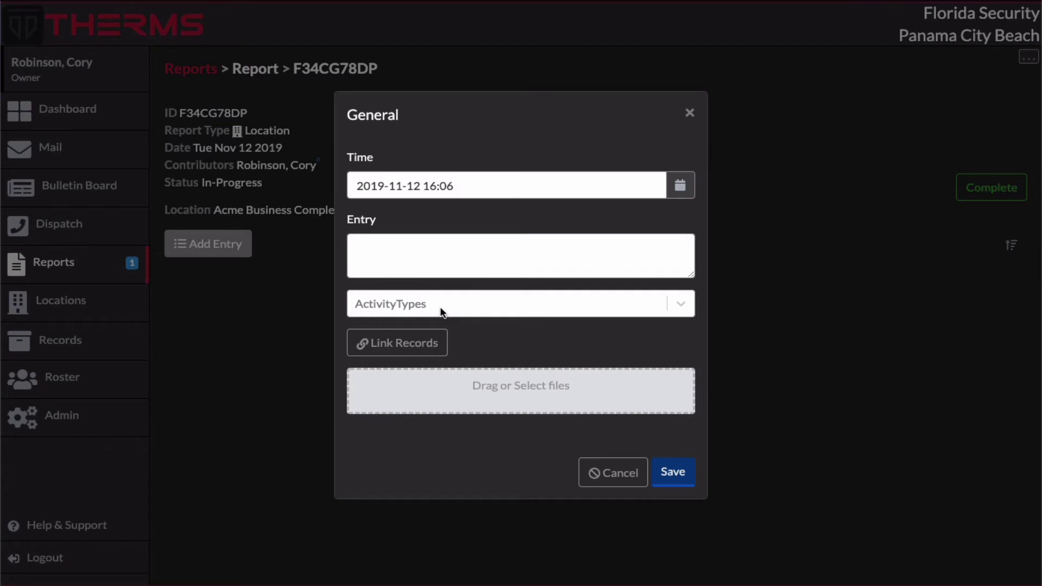
click(517, 255)
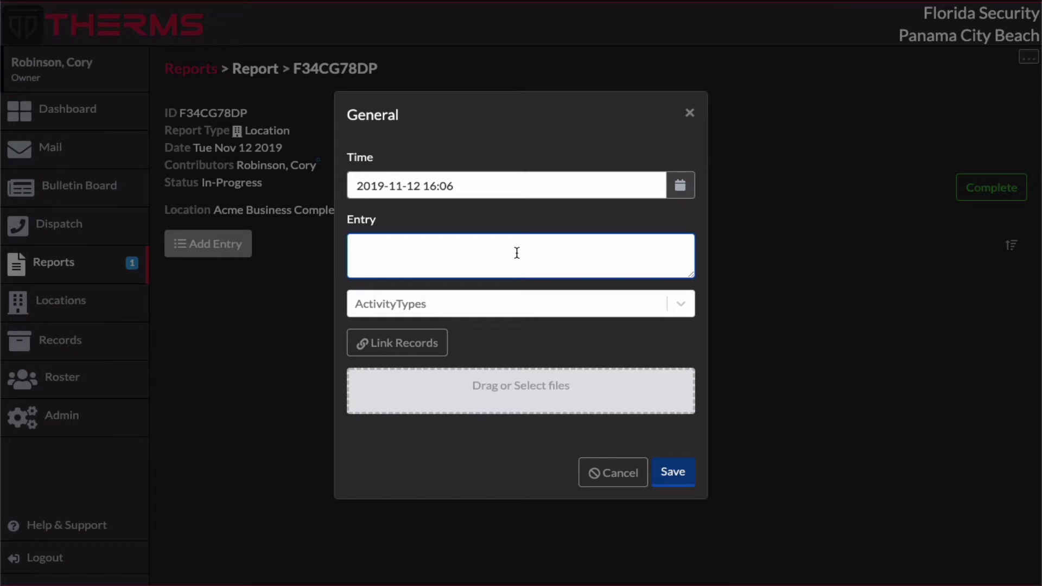
click(681, 186)
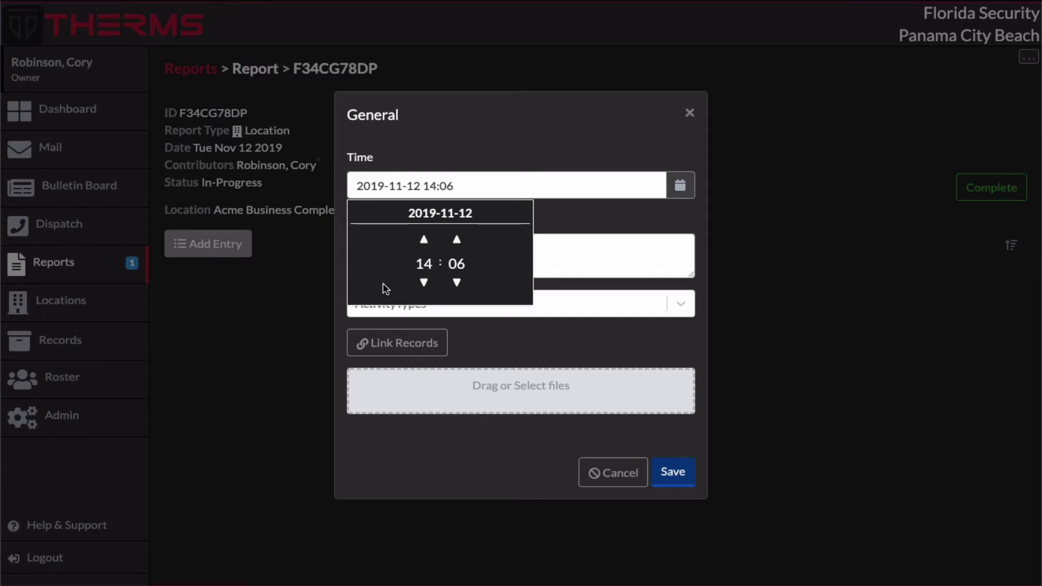
click(456, 283)
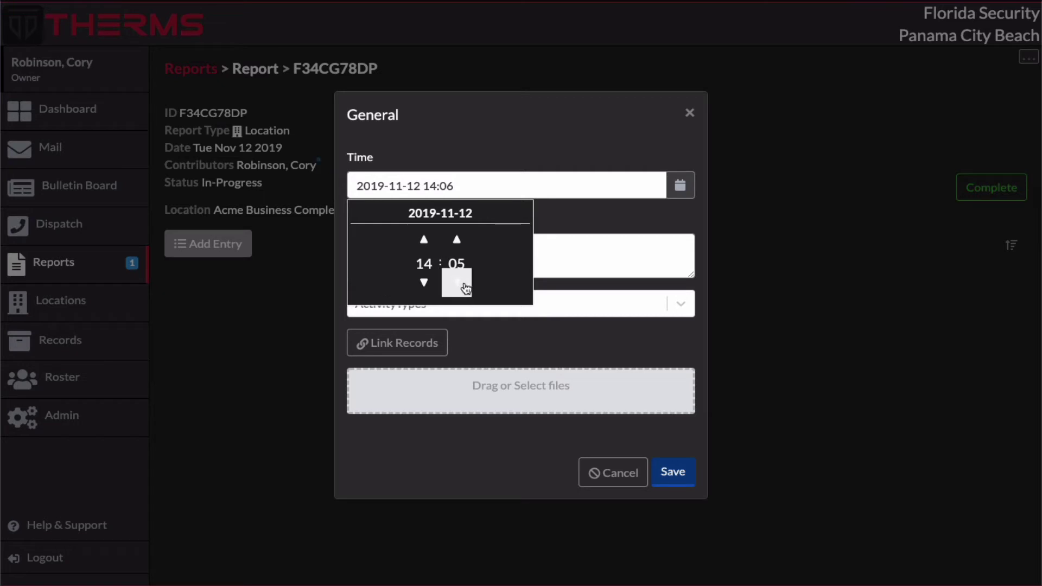
click(456, 282)
click(456, 282)
click(457, 282)
click(457, 283)
click(464, 284)
click(583, 257)
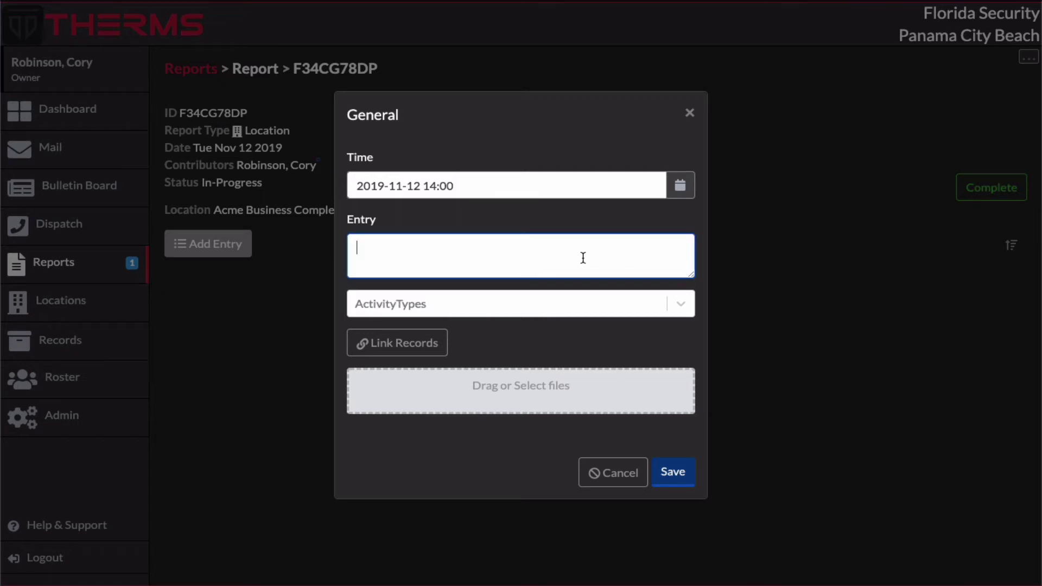
text(Arrived on-site.)
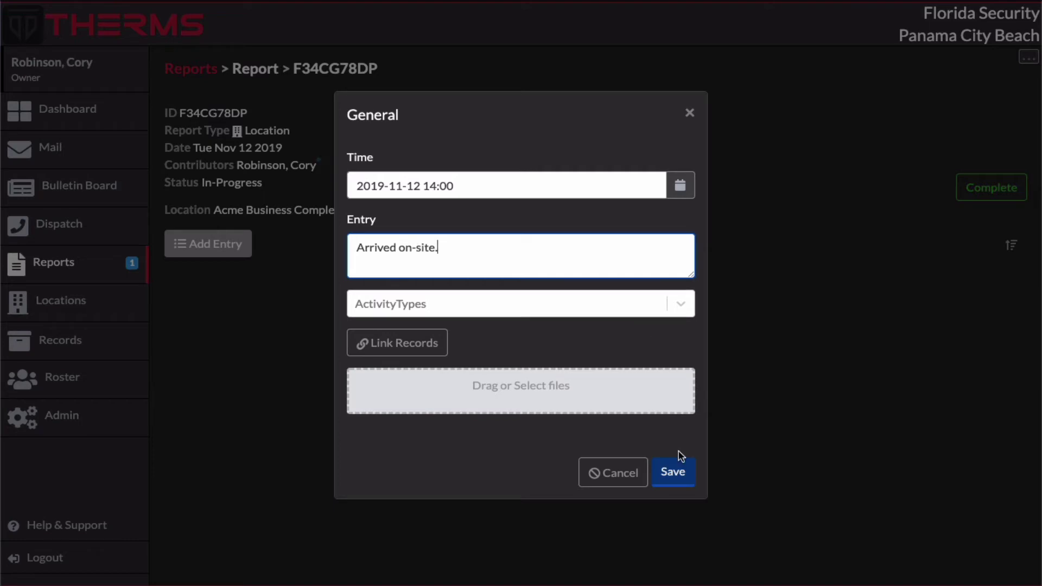
click(676, 479)
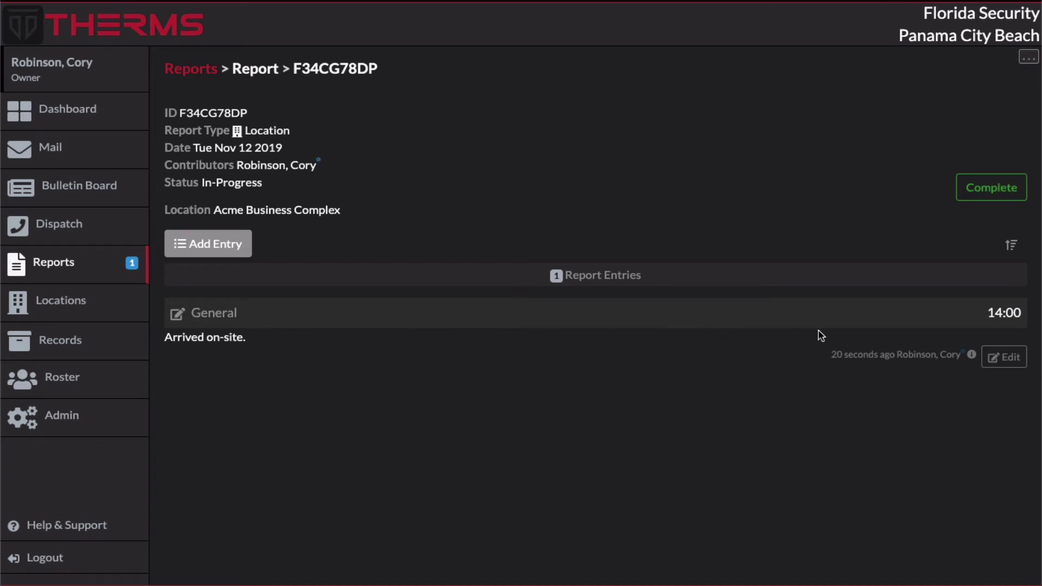
Step: Save a General entry at 15:00 reading 'Patrolled exterior of complex, all clear'
mouse_move(887, 350)
mouse_move(856, 354)
click(237, 246)
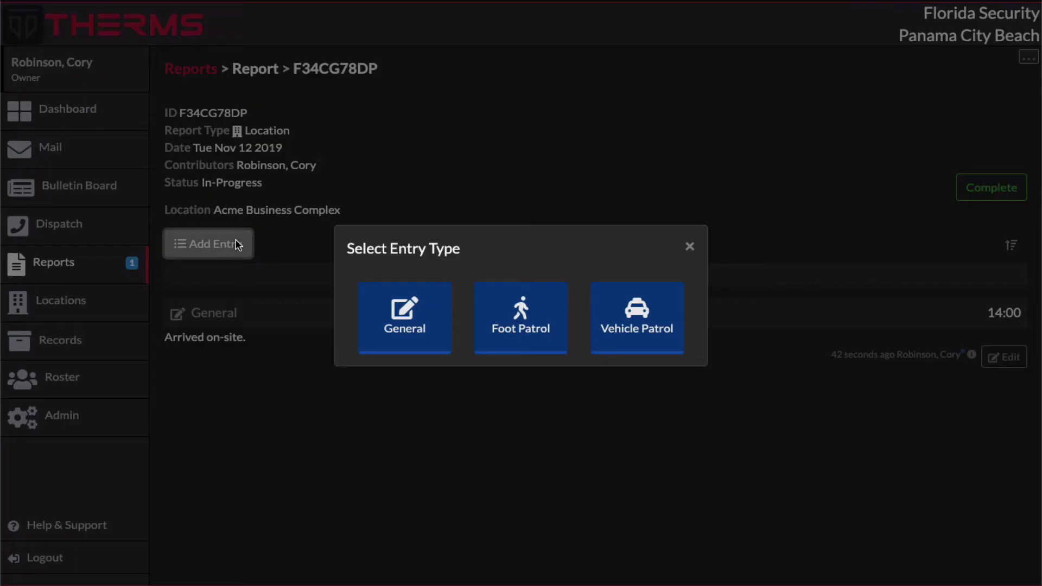
click(445, 310)
click(507, 255)
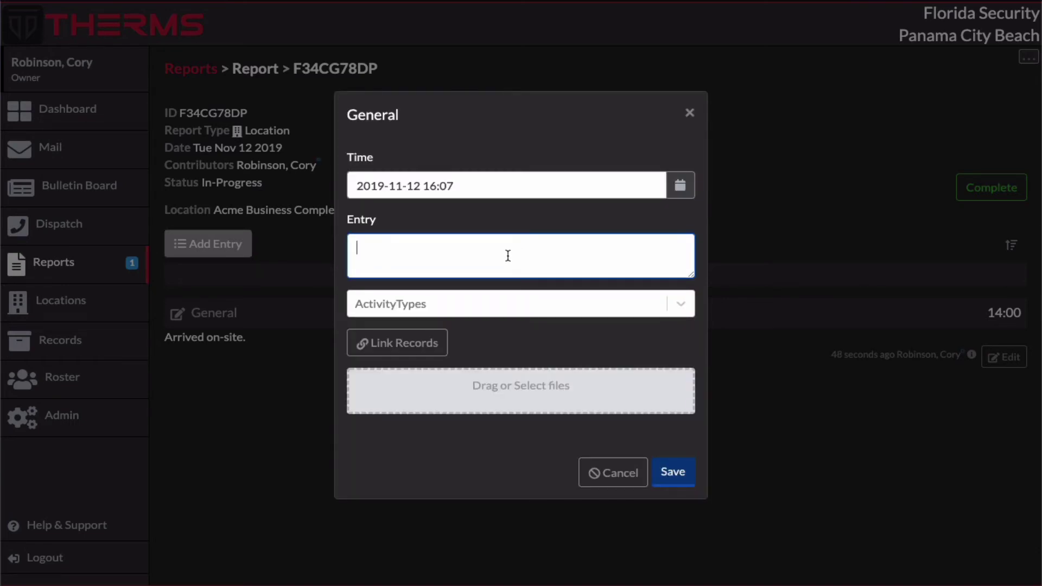
text(Patrolled exterior)
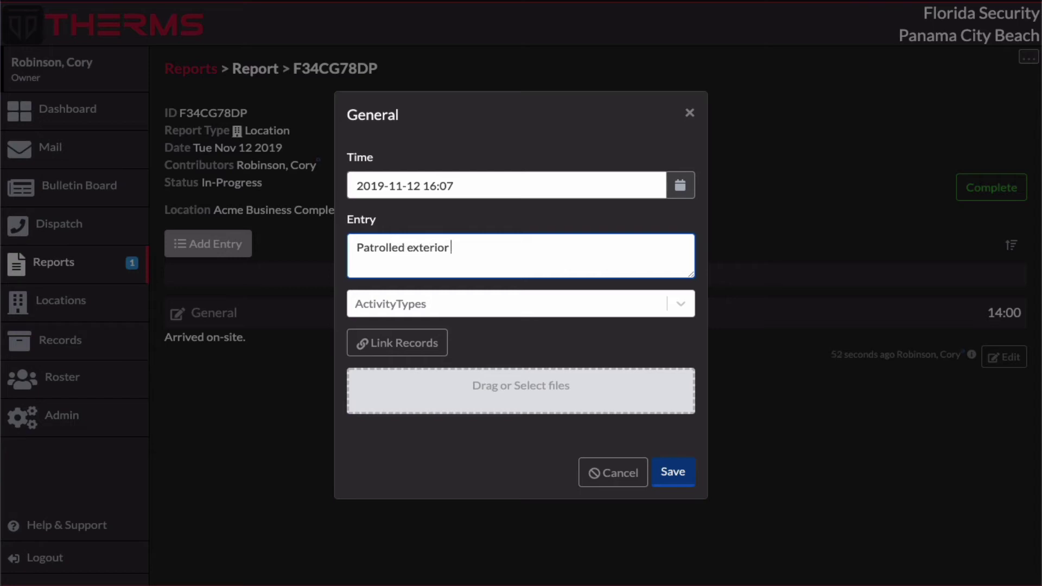
text( of complex, all clear)
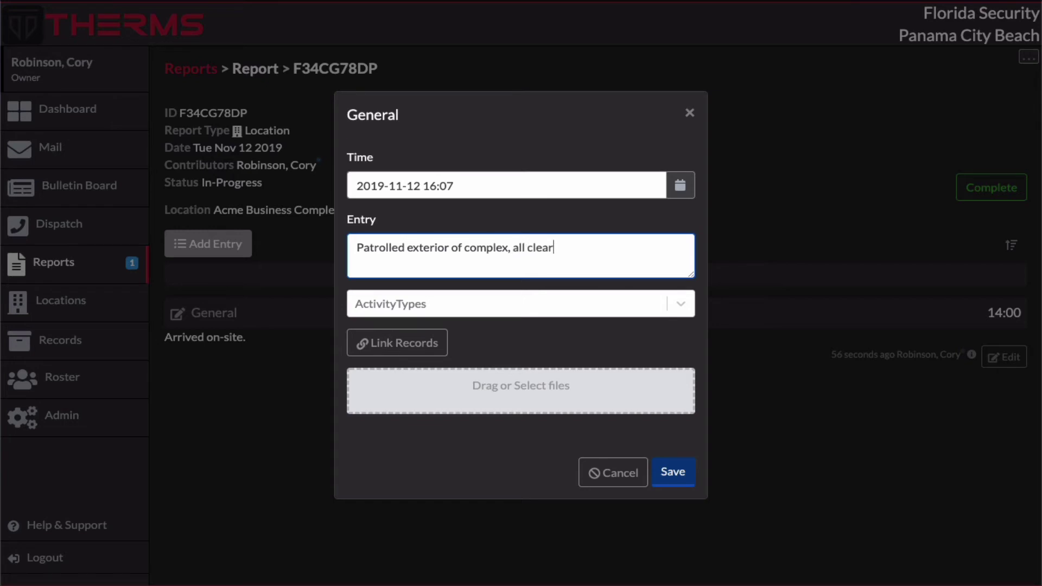
click(680, 186)
click(424, 282)
click(456, 292)
click(455, 291)
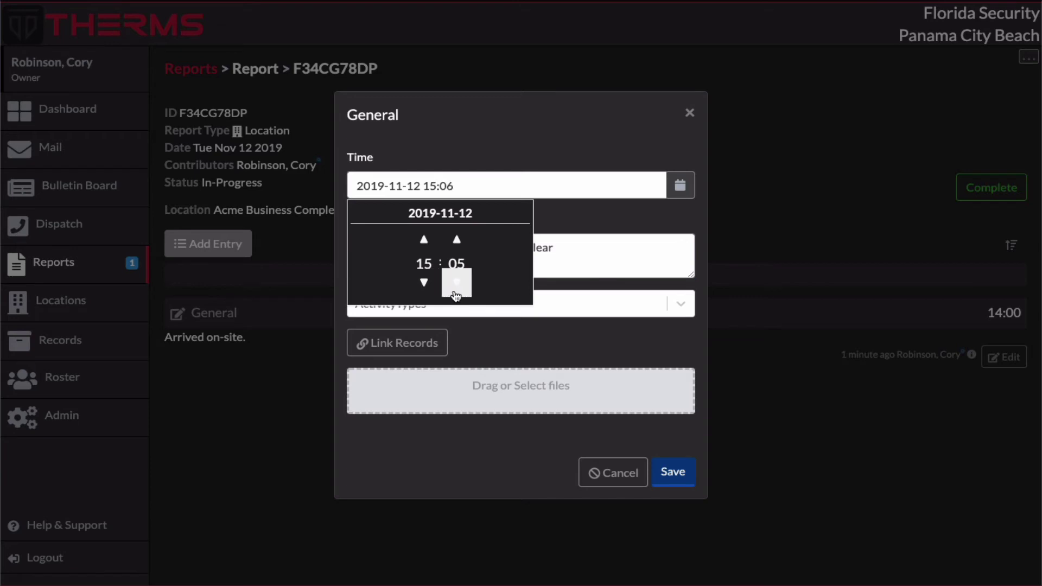
click(455, 292)
click(456, 292)
click(456, 292)
click(456, 292)
click(456, 292)
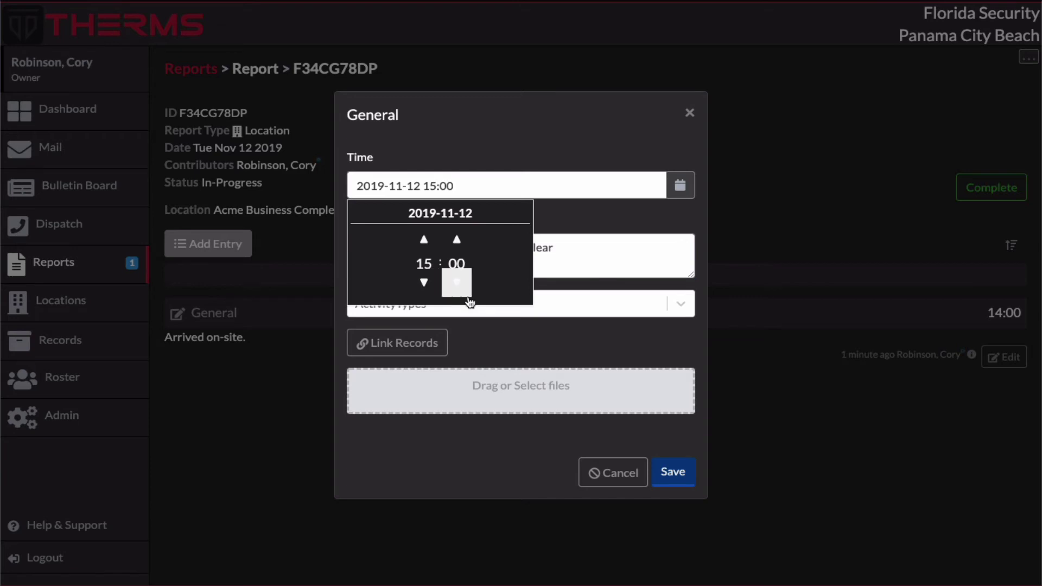
click(673, 467)
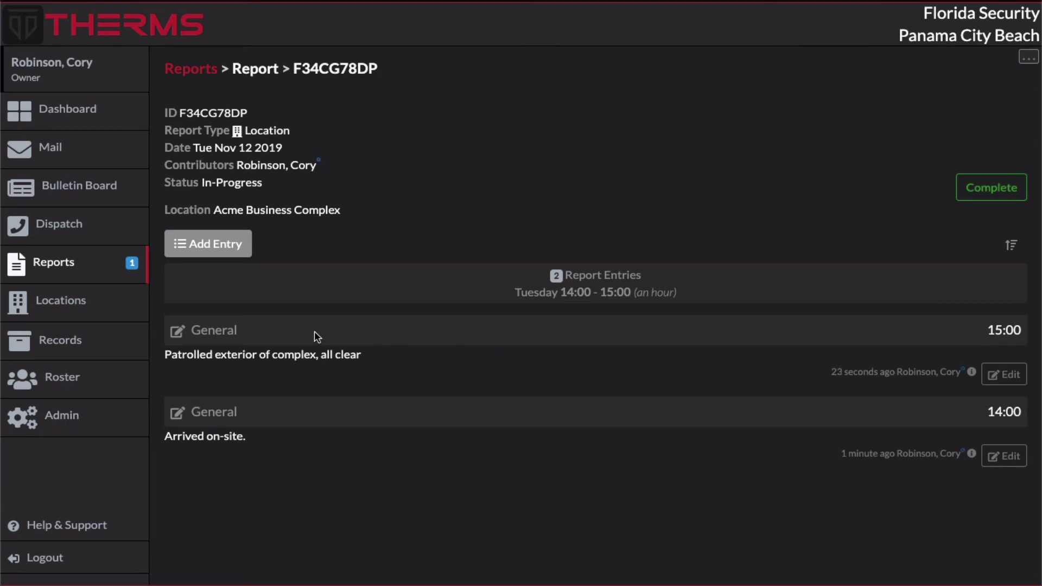
Step: Add a Foot Patrol entry and set its start time to 15:00
click(251, 254)
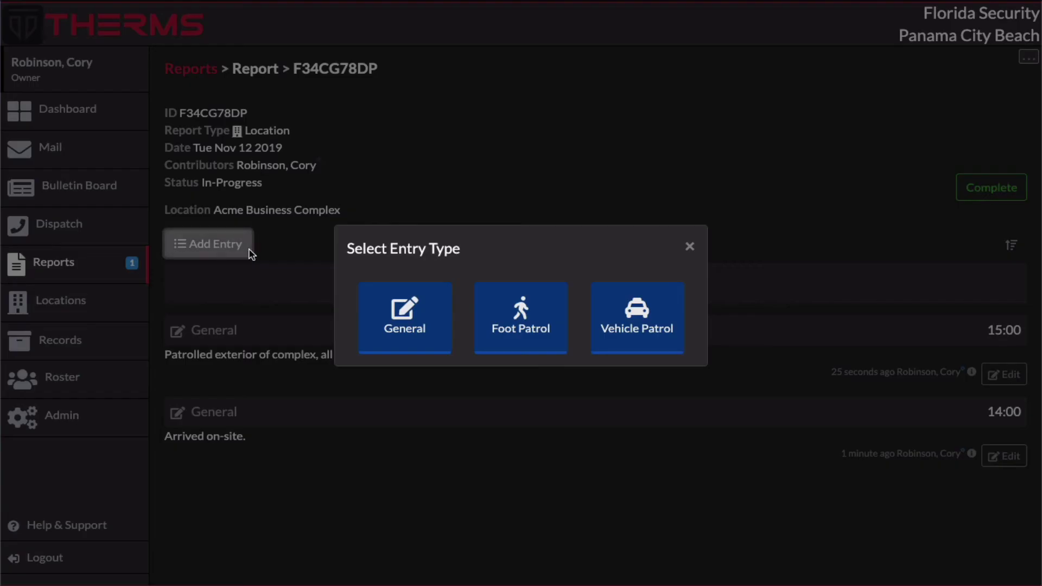
click(552, 305)
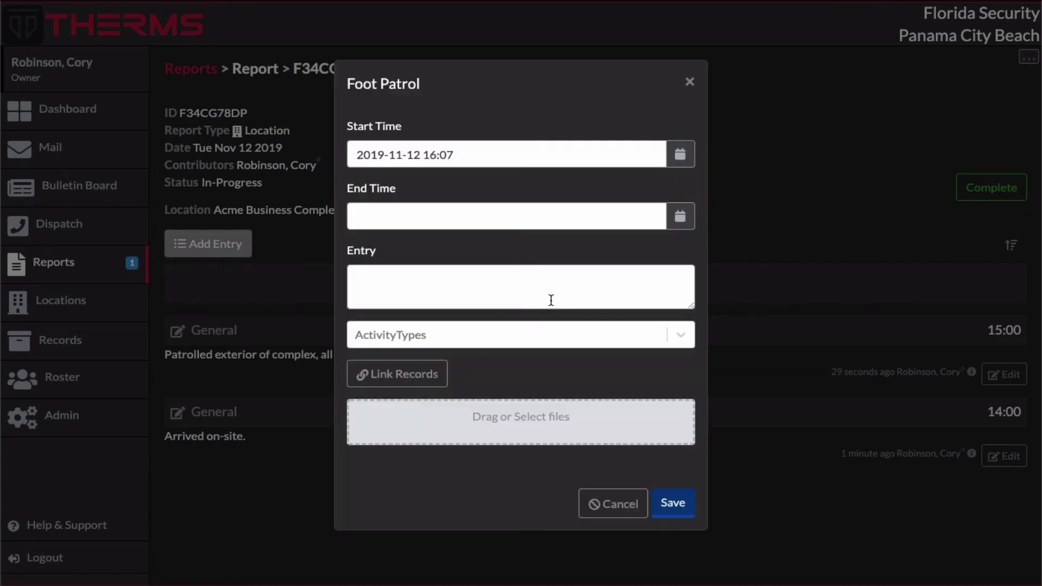
click(685, 159)
click(424, 251)
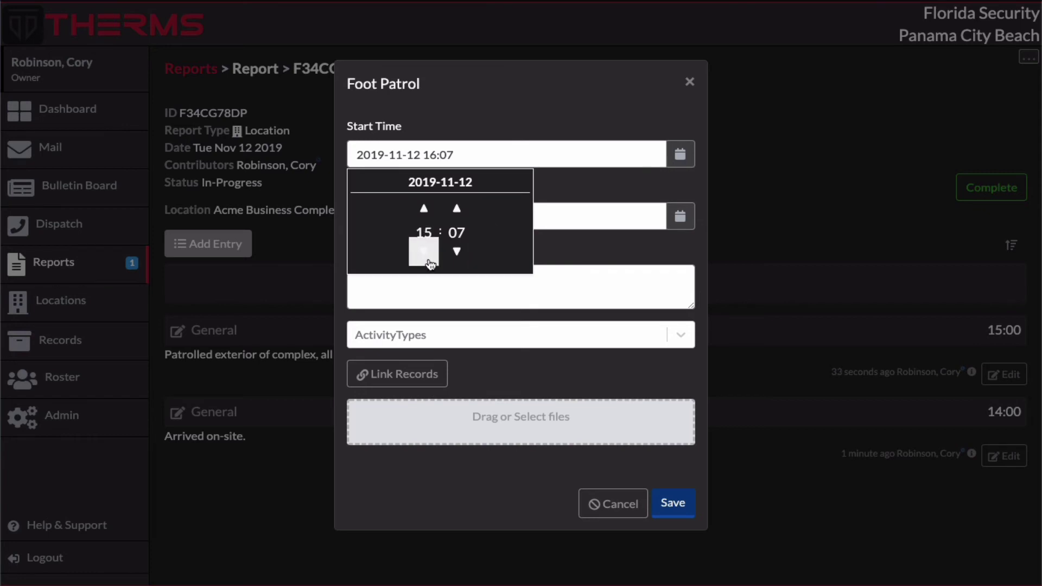
click(457, 252)
click(456, 251)
click(456, 252)
click(456, 252)
click(457, 252)
click(456, 252)
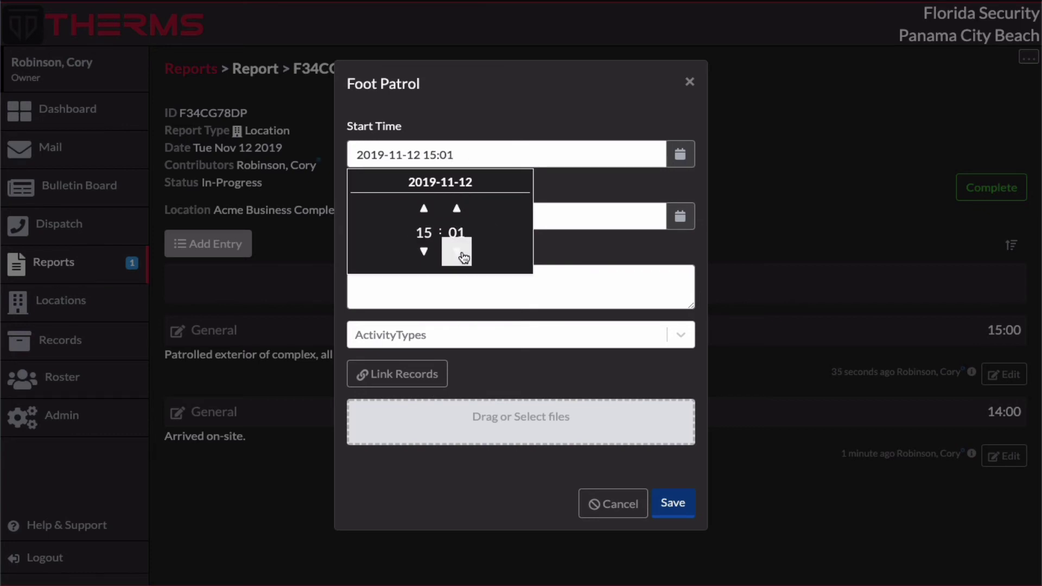
click(457, 252)
Step: Set the Foot Patrol end time to 16:00 and place the cursor in the Entry text
click(679, 217)
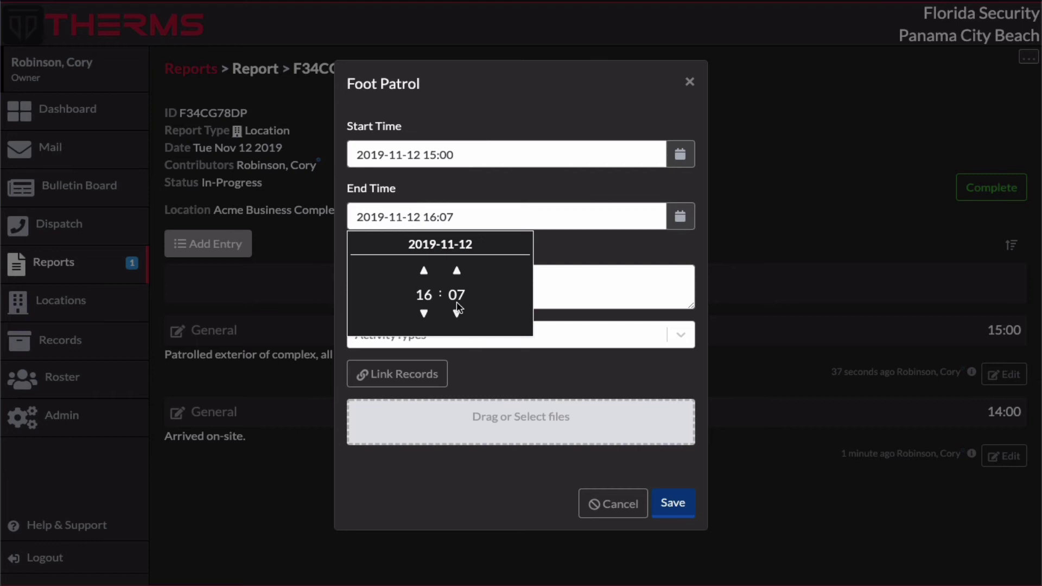
click(457, 315)
click(456, 315)
click(456, 314)
click(456, 315)
click(456, 315)
click(457, 315)
click(456, 315)
click(577, 290)
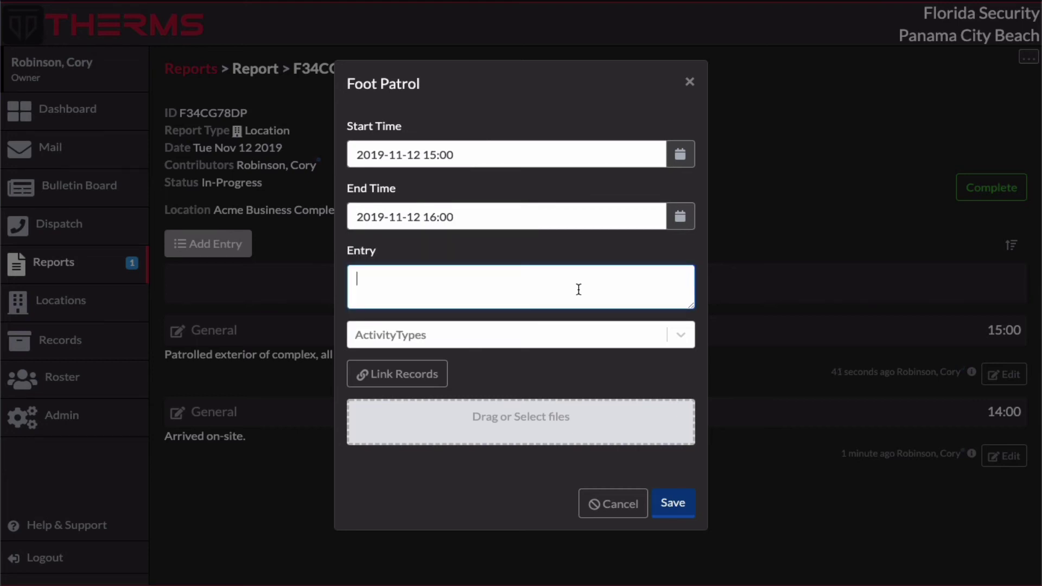
Step: Type the patrol description stating the officer patrolled the complex's parking lots
text(I officer Robinson patroll)
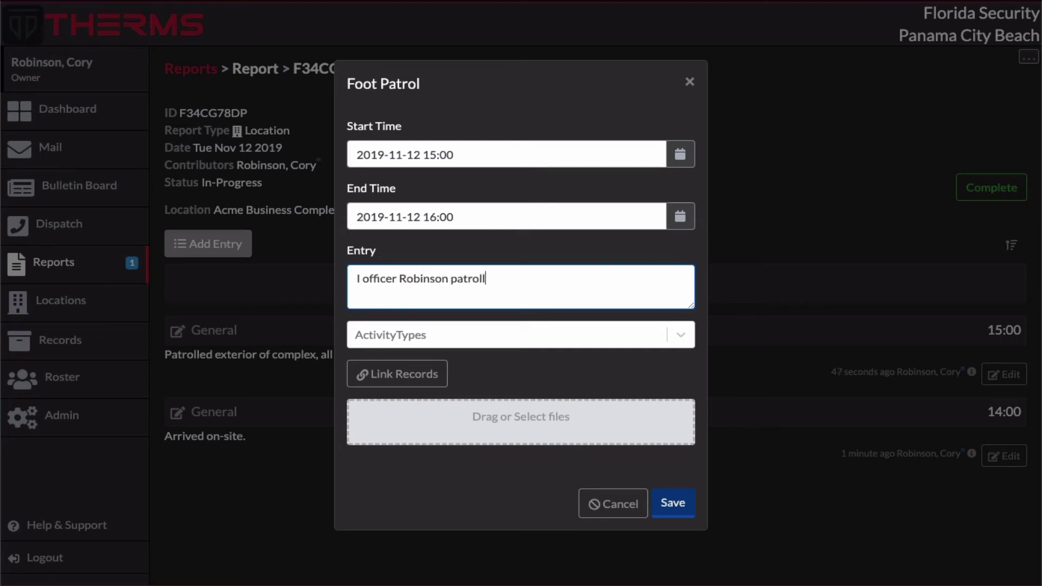
text(ed parking lots of the complex.)
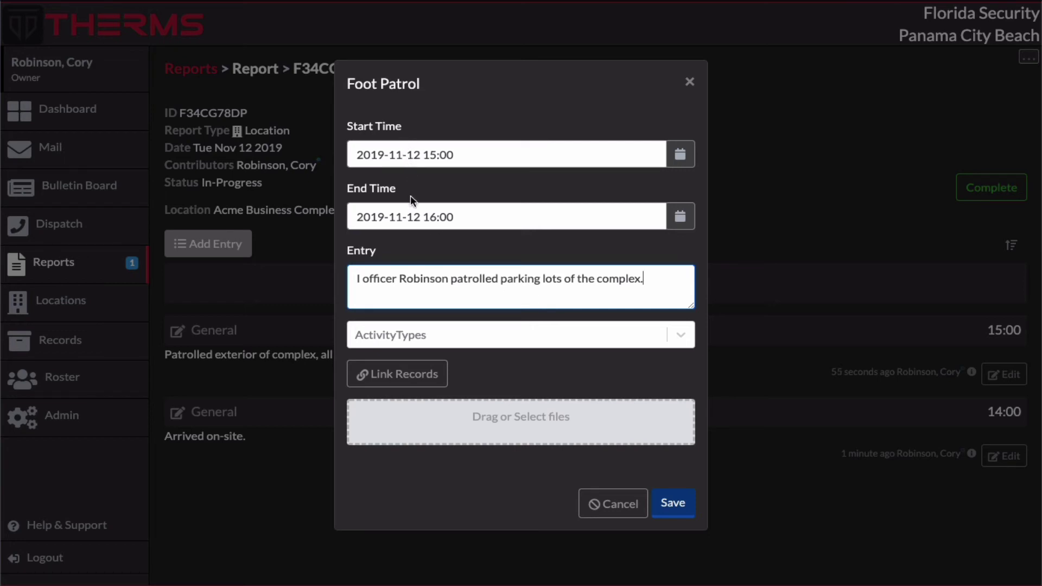
drag(357, 281, 392, 280)
drag(466, 280, 652, 286)
click(653, 285)
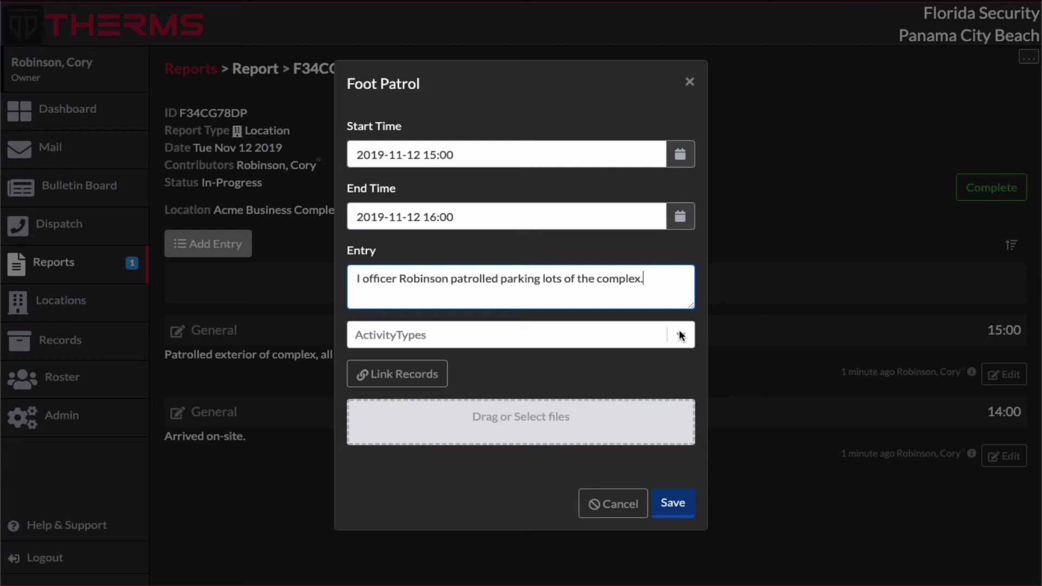
click(608, 335)
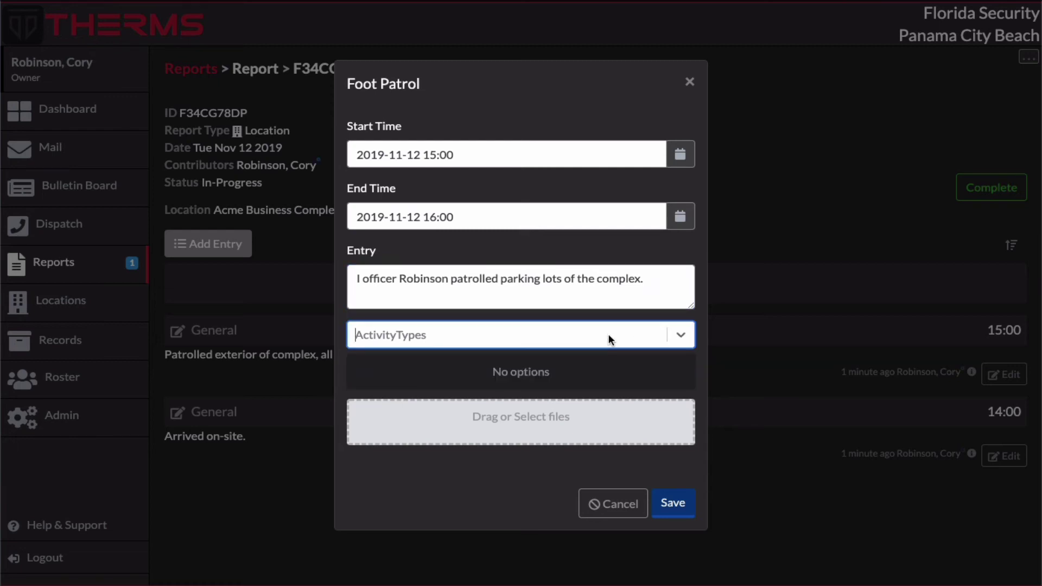
click(523, 331)
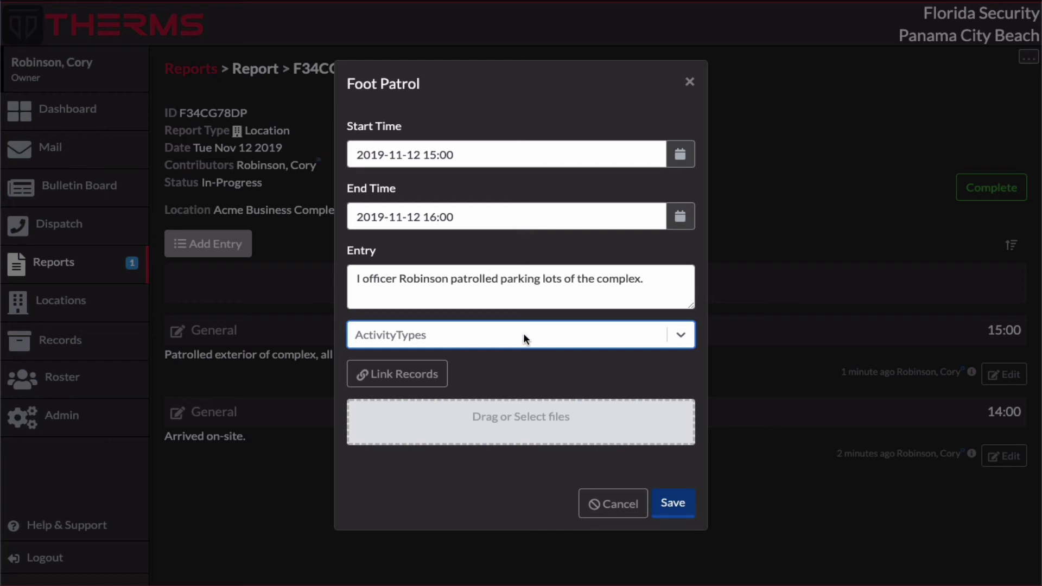
click(508, 372)
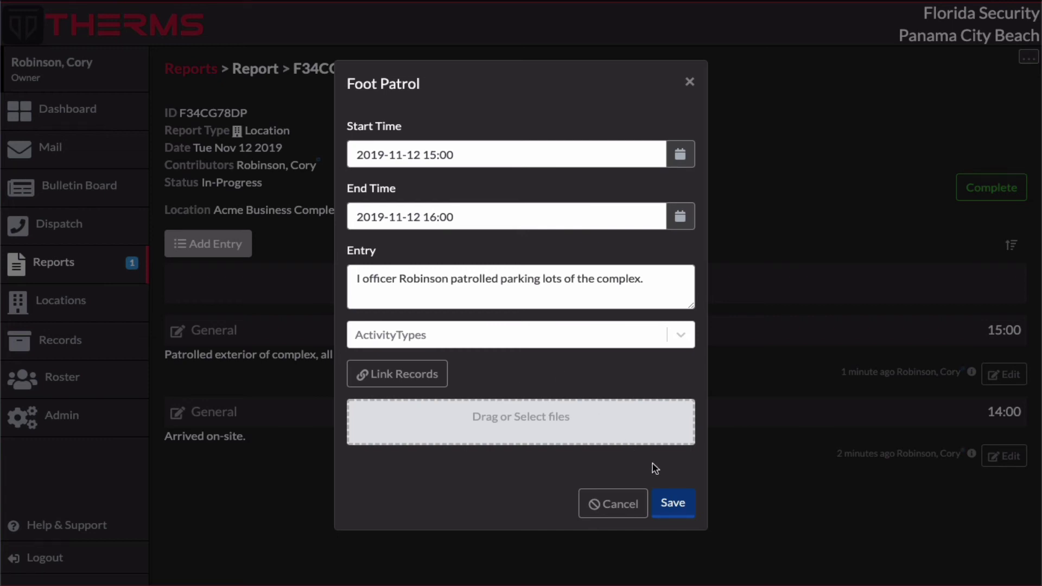
Step: Save the 15:00–16:00 Foot Patrol entry to the report
click(672, 502)
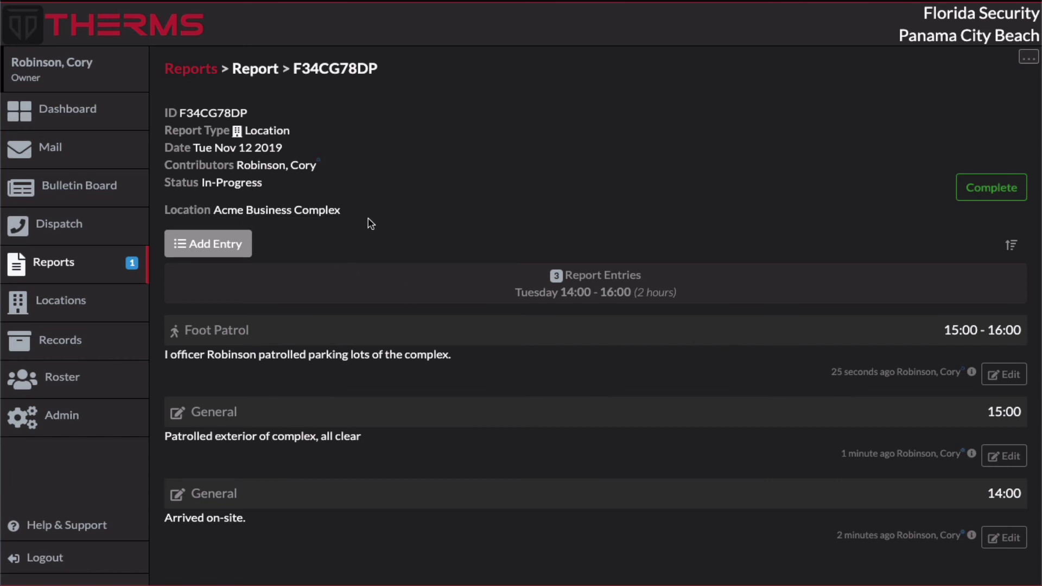
Step: Mark the Acme Business Complex report Complete and confirm the status change
click(964, 196)
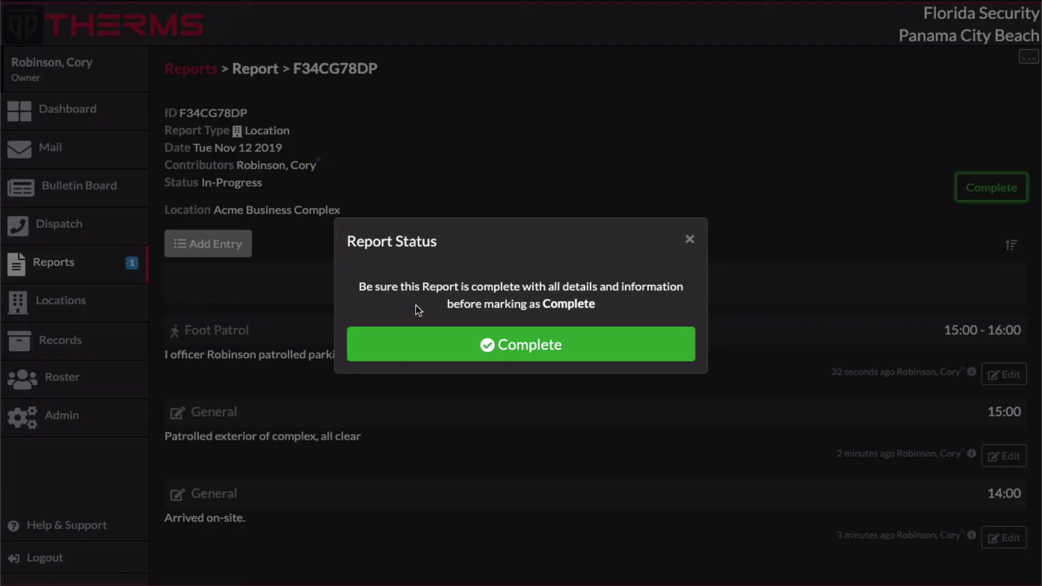
click(418, 347)
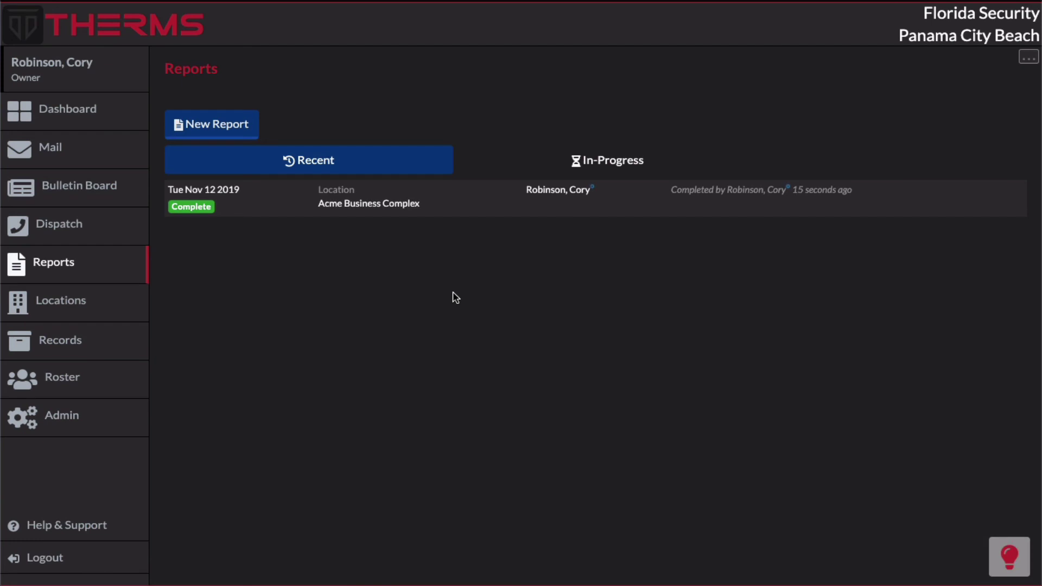
Step: Reopen the completed Acme Business Complex report and highlight its Complete status
click(480, 207)
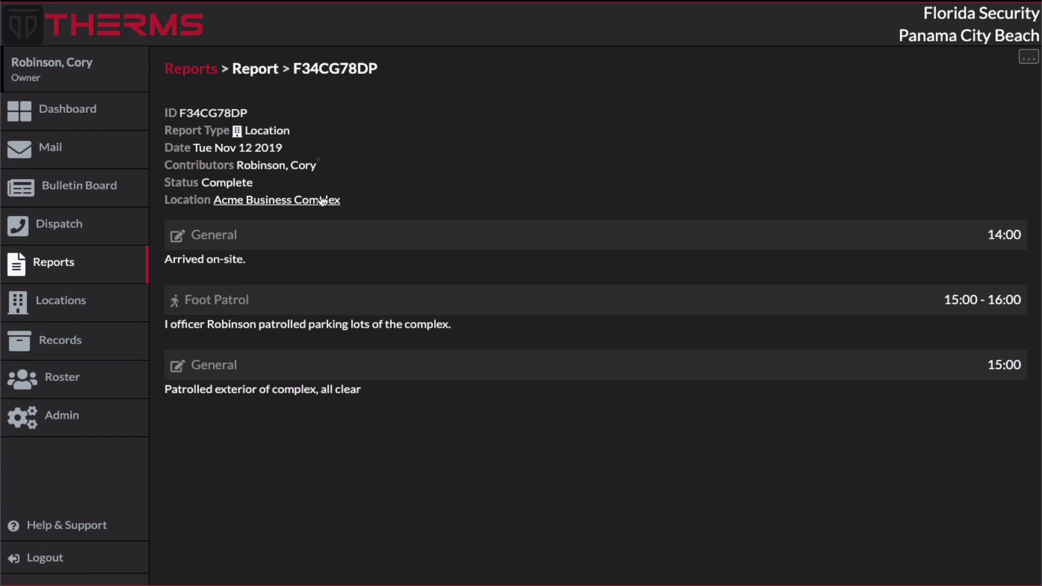
drag(202, 183, 255, 188)
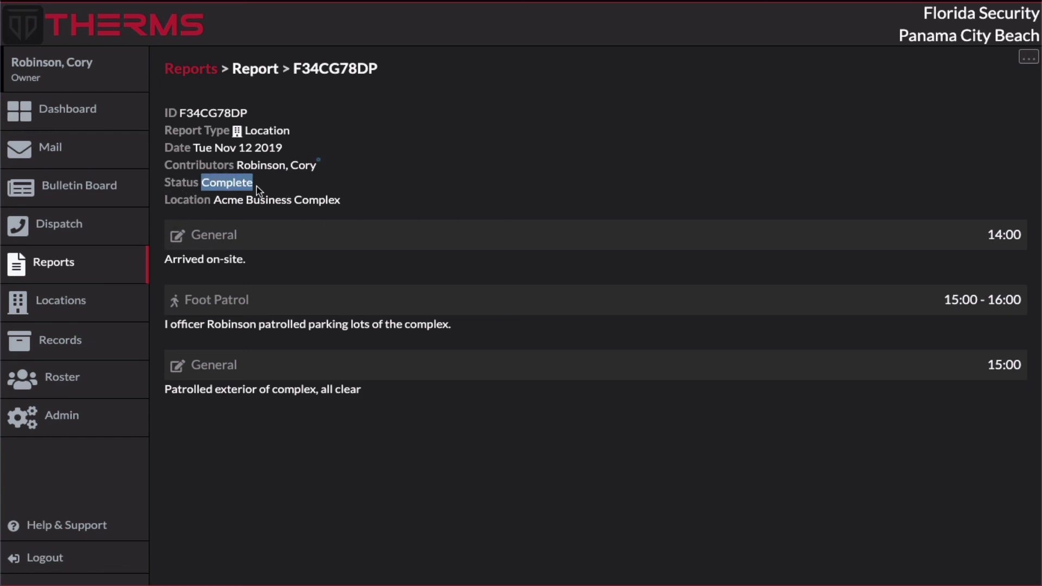
click(261, 190)
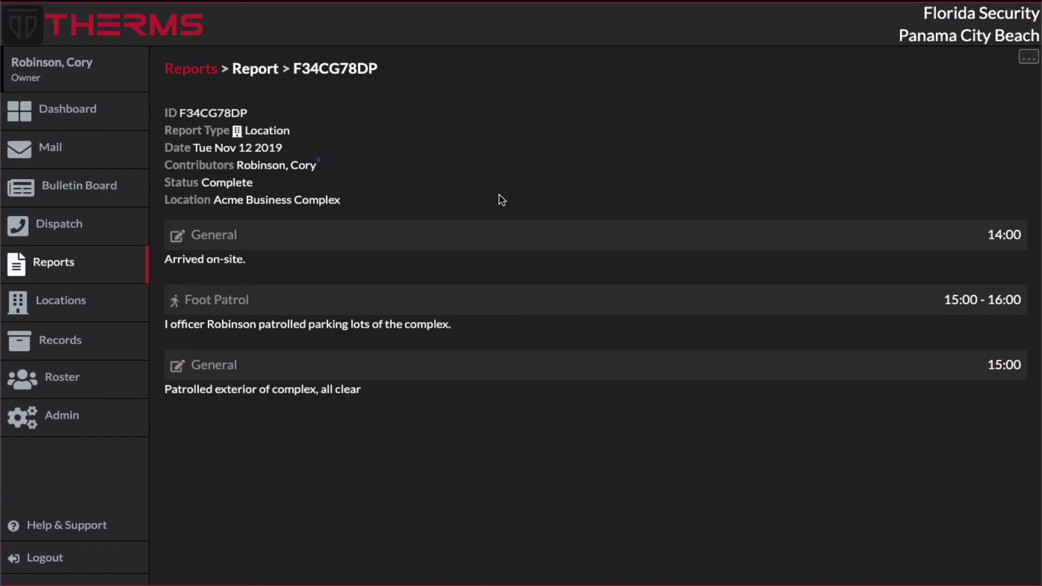
click(1027, 65)
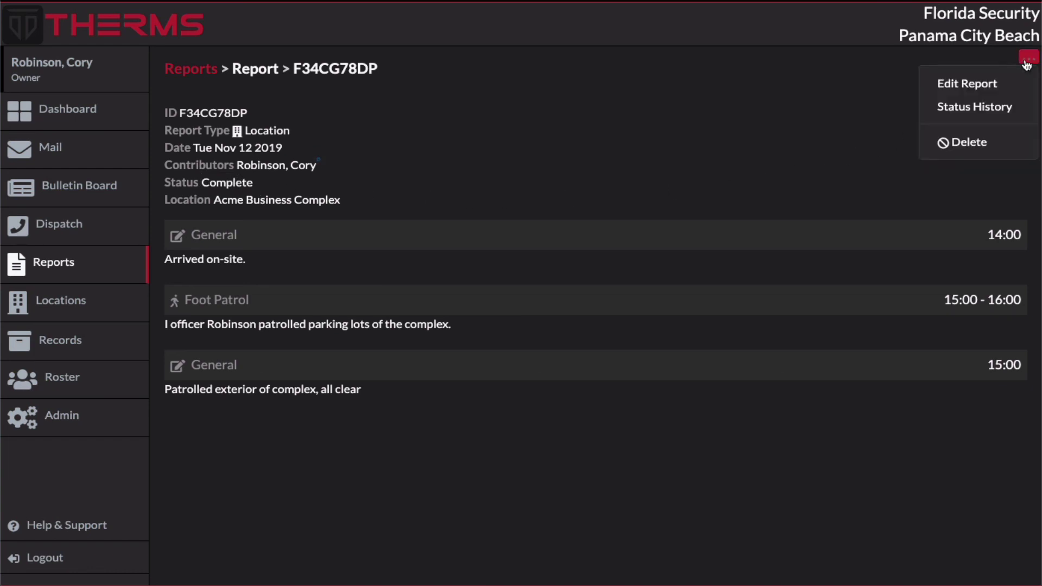
click(966, 114)
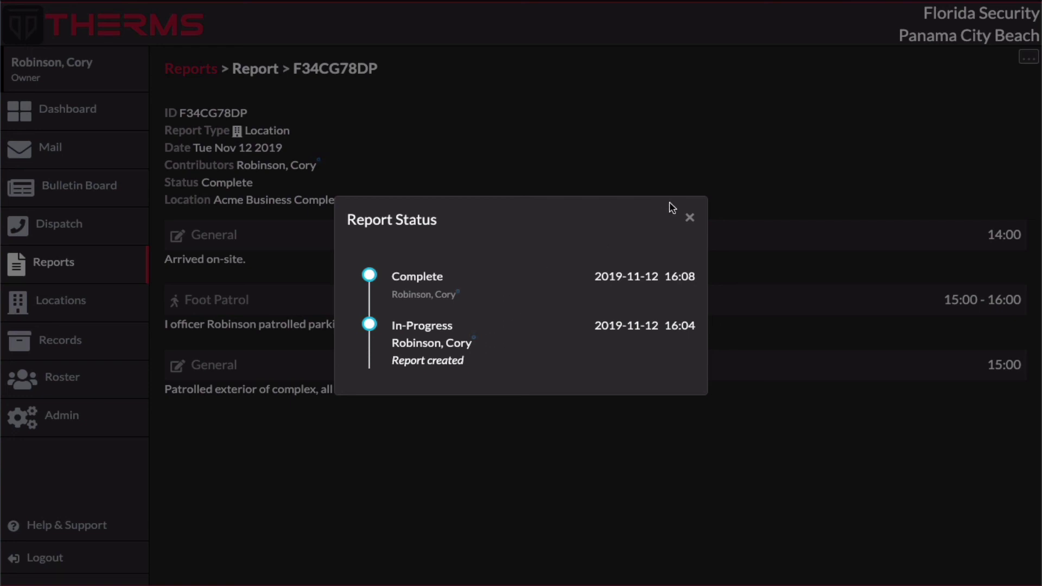
click(689, 218)
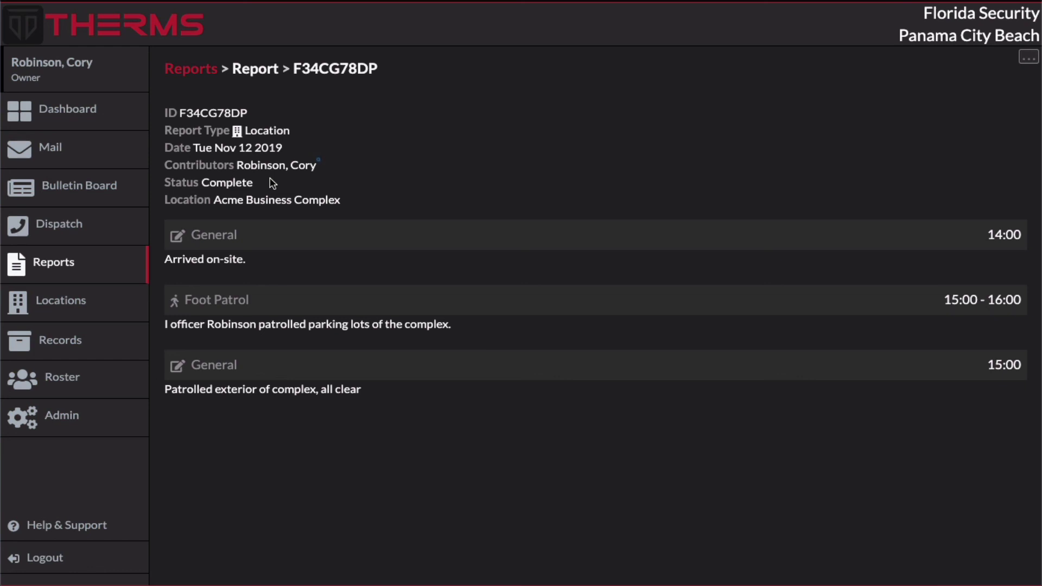
Step: Go back to the Reports list via the Reports breadcrumb
click(195, 72)
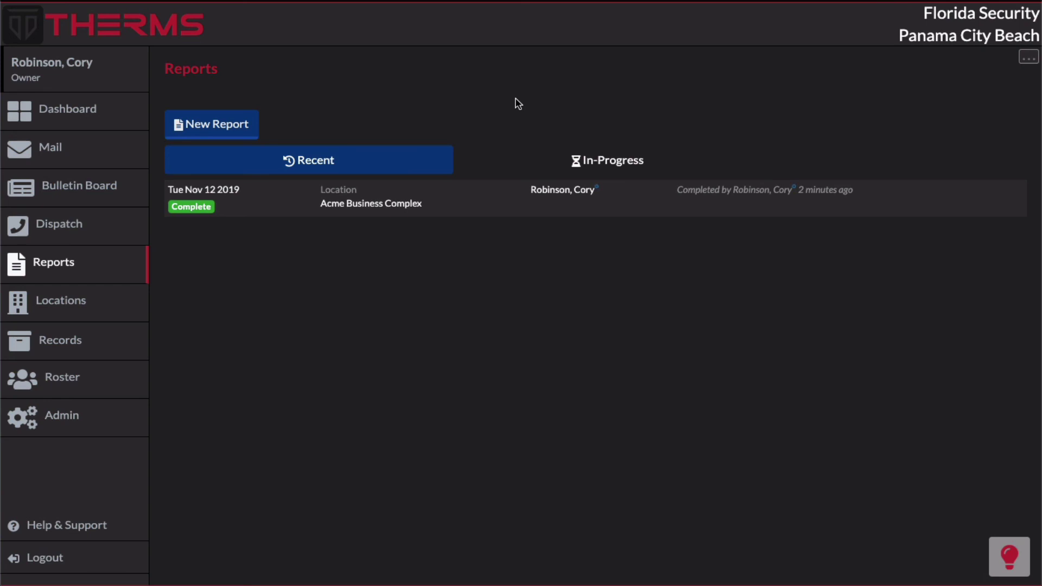